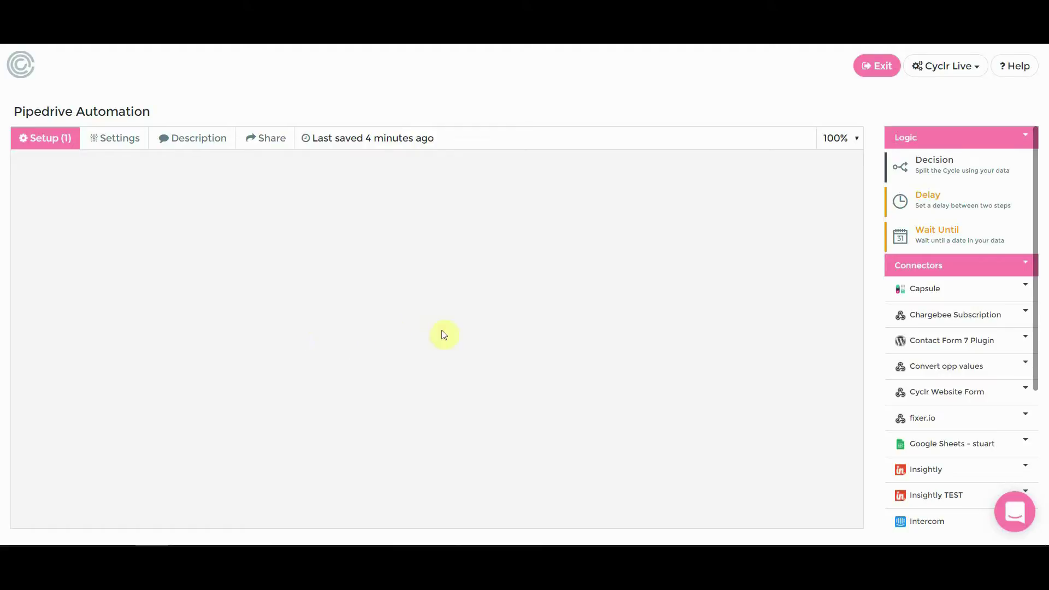
Step: Add Pipedrive's Updated Deal trigger from the Deals methods to the empty cycle canvas
scroll(979, 342, "down", 4)
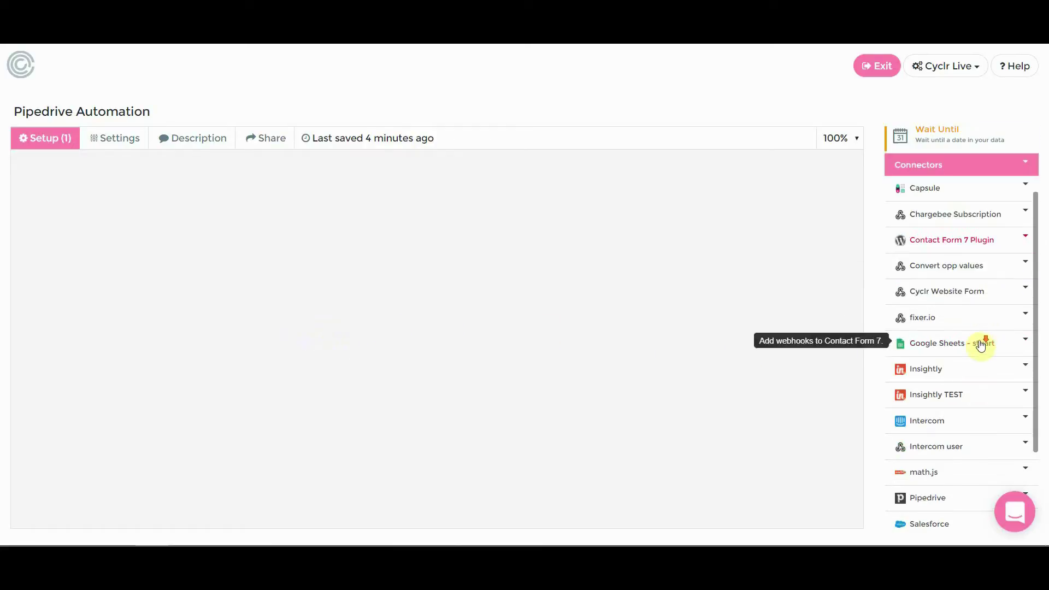
scroll(981, 346, "down", 1)
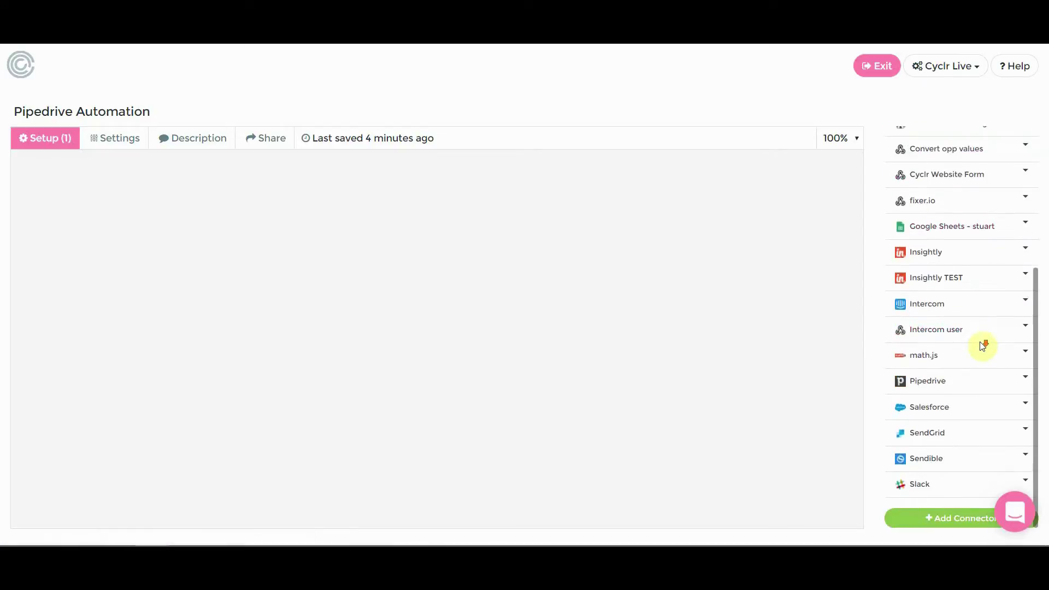
left_click(957, 386)
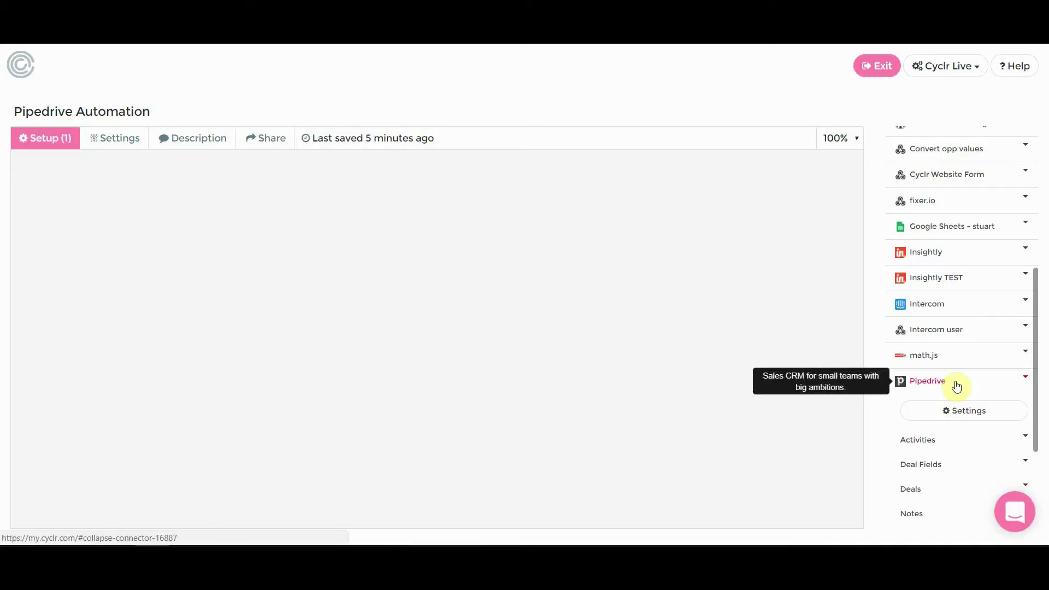
left_click(953, 493)
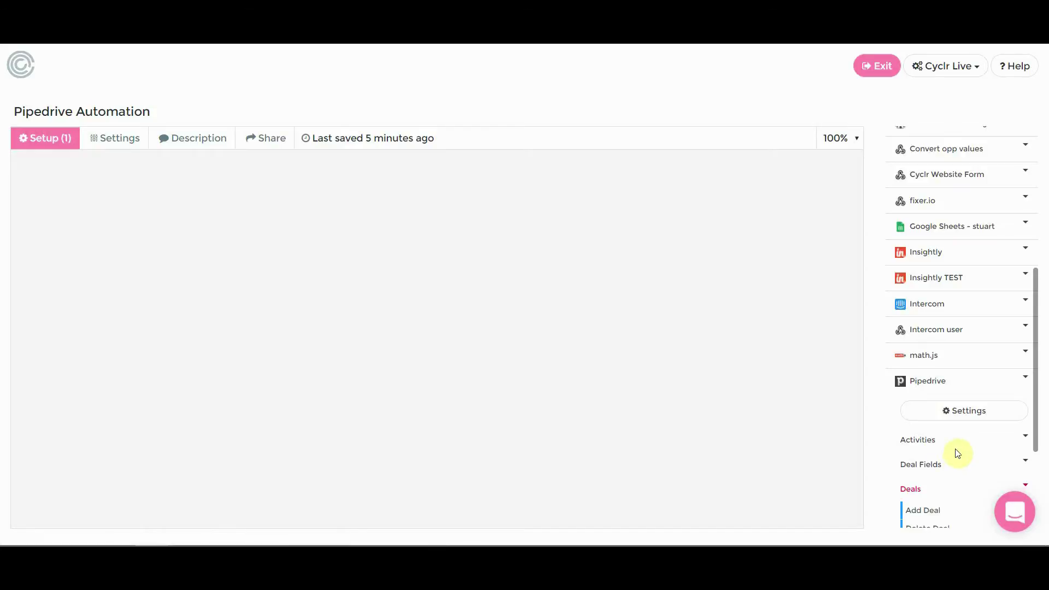
scroll(958, 453, "down", 5)
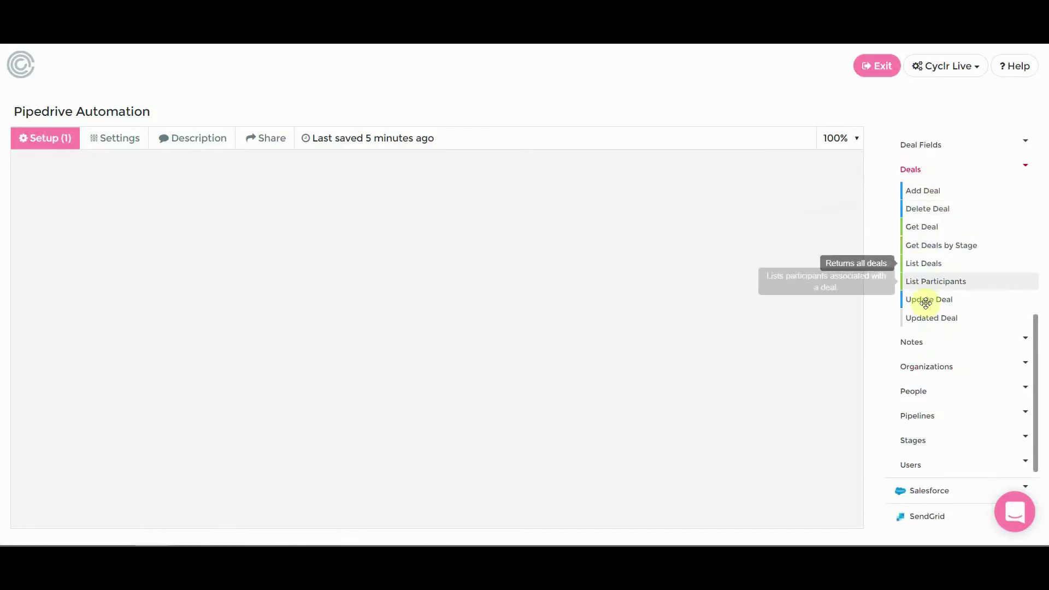
left_click_drag(946, 322, 149, 232)
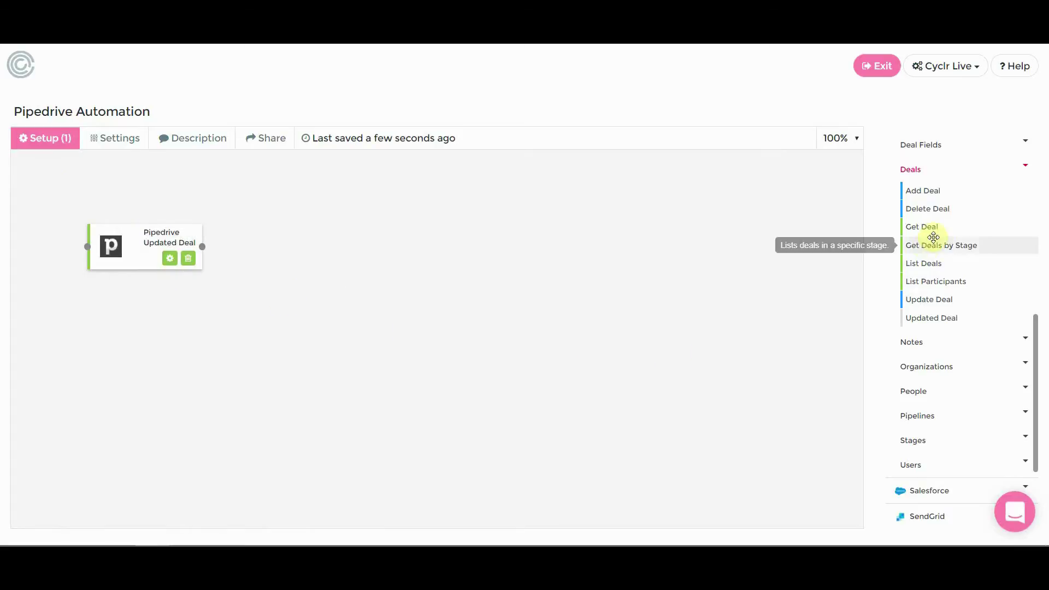
Step: Add a Pipedrive Get Deal step linked after Updated Deal and map its Deal ID to Updated Deal's Deal ID
left_click_drag(936, 229, 314, 307)
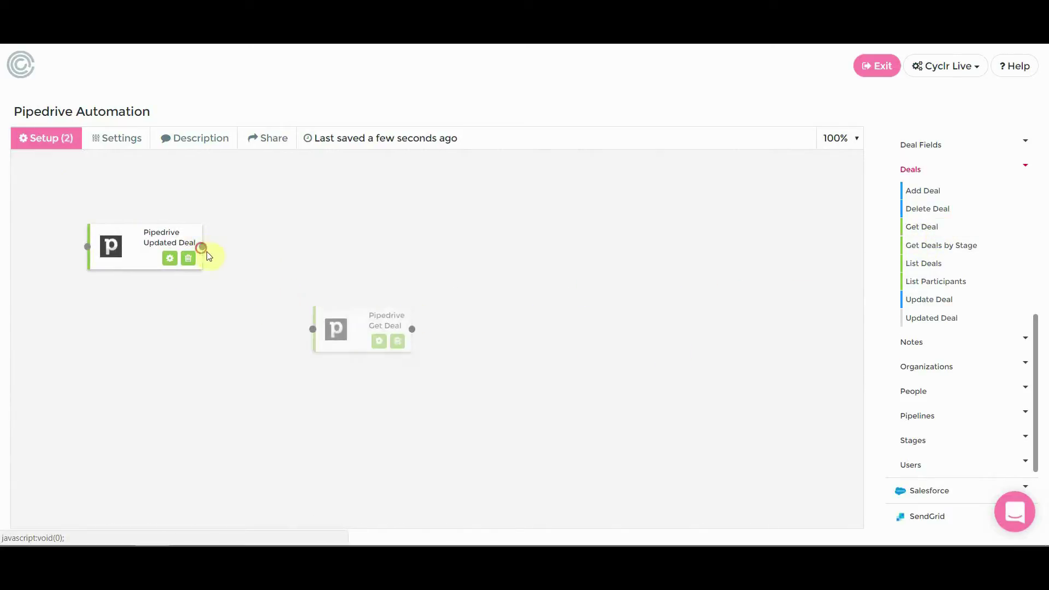
left_click_drag(205, 249, 312, 331)
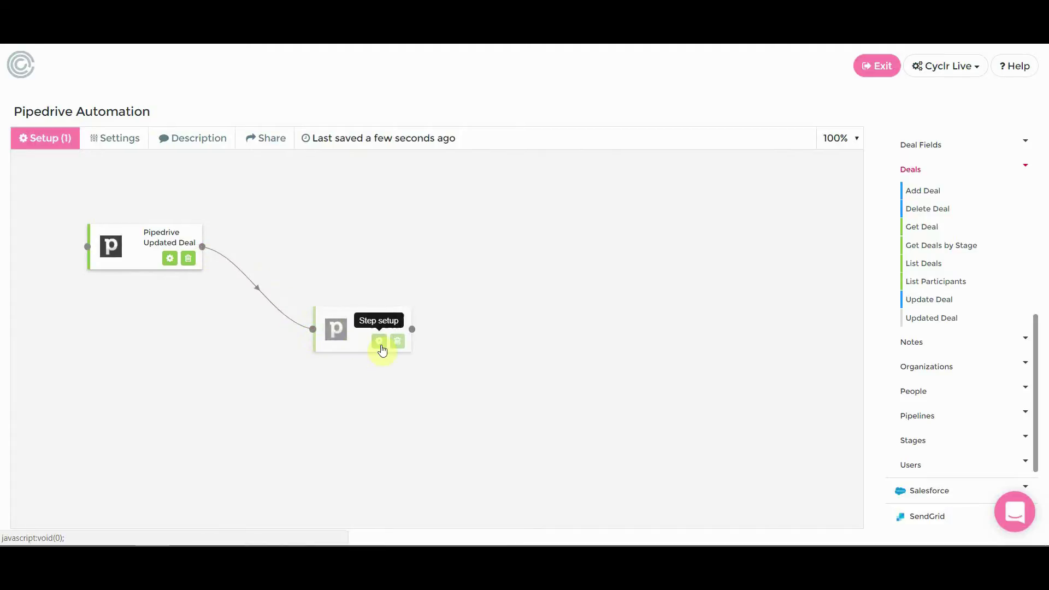
left_click(380, 344)
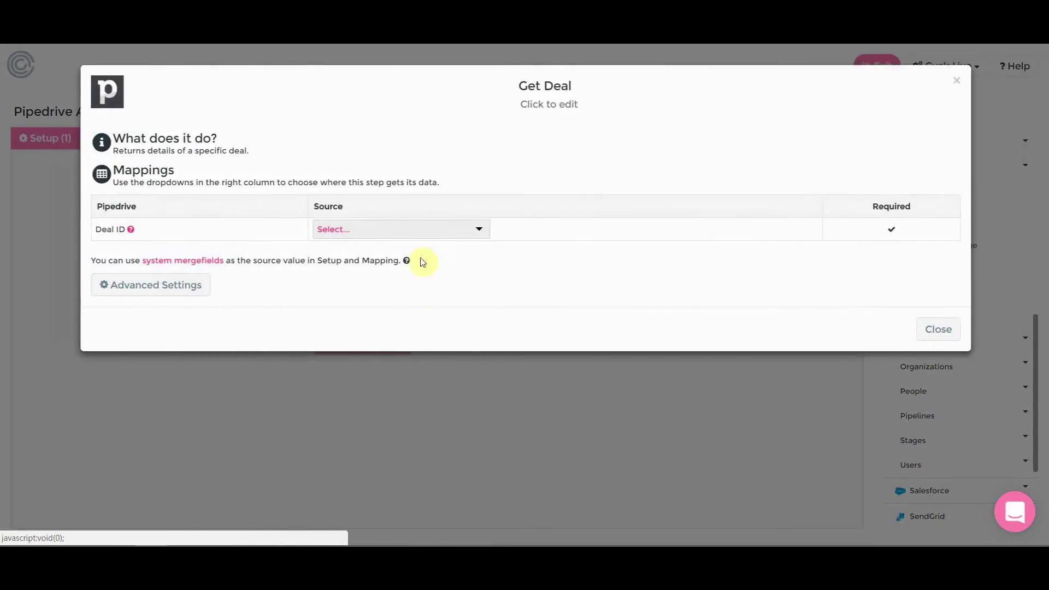
left_click(435, 234)
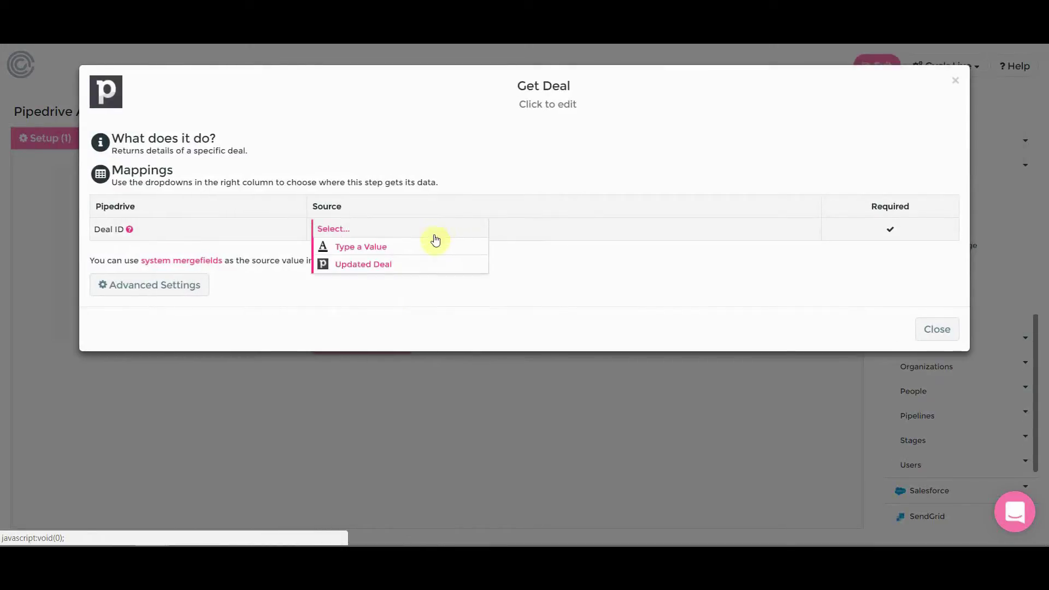
left_click(414, 269)
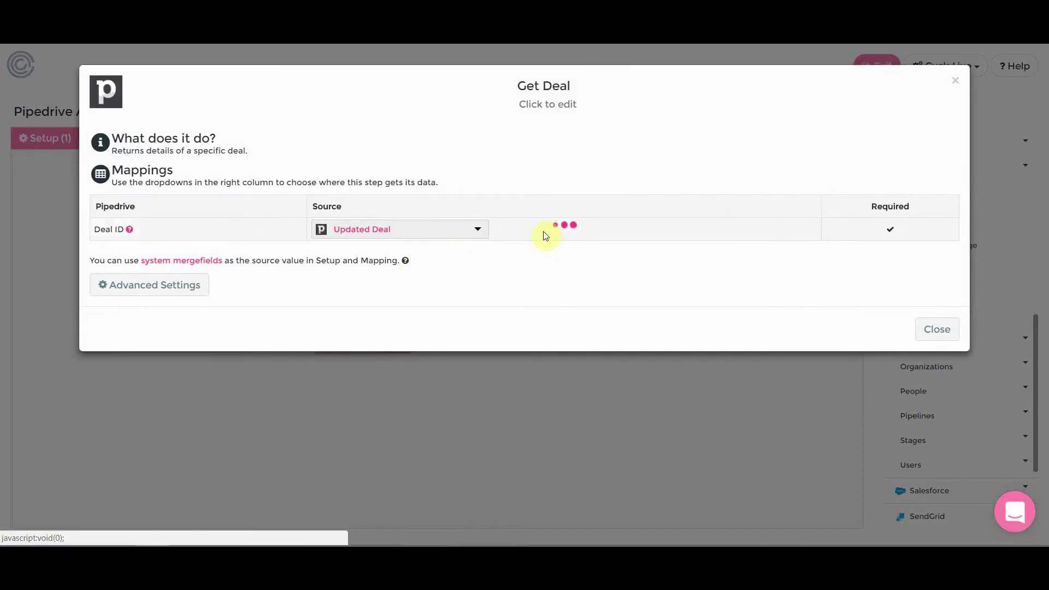
left_click(551, 230)
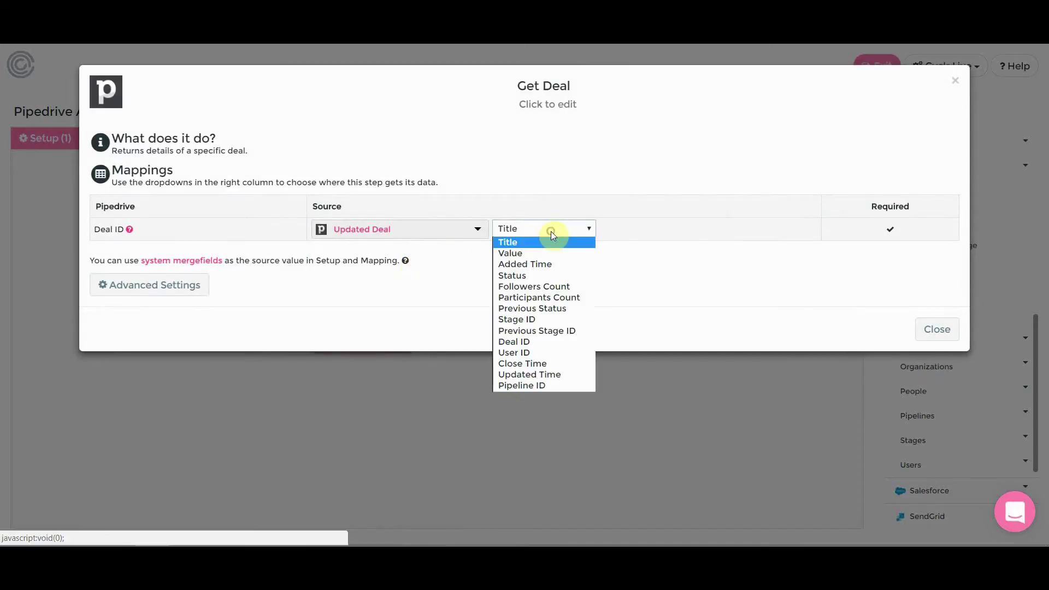
left_click(543, 343)
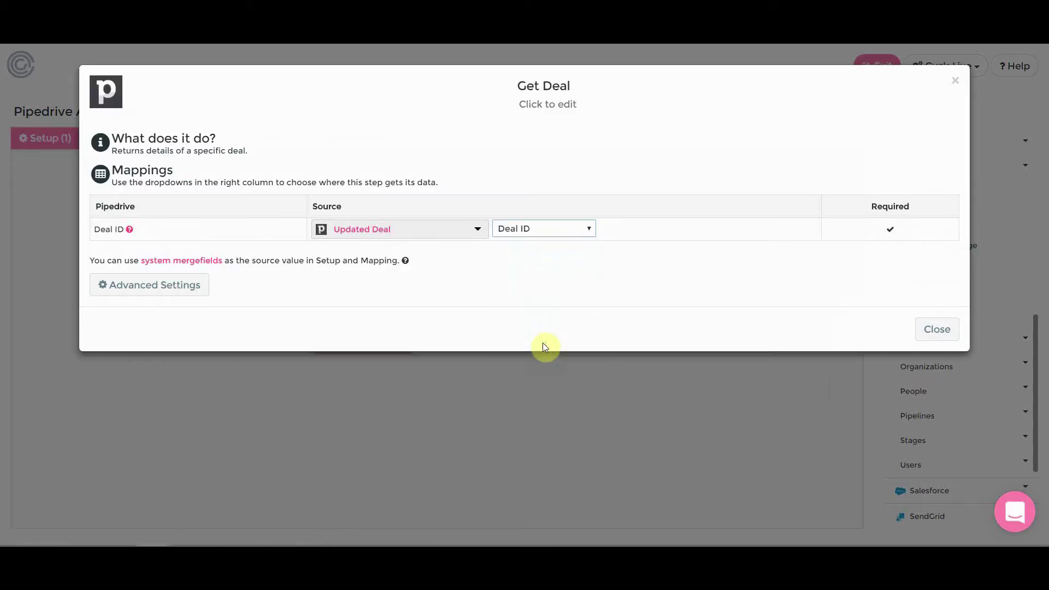
left_click(936, 330)
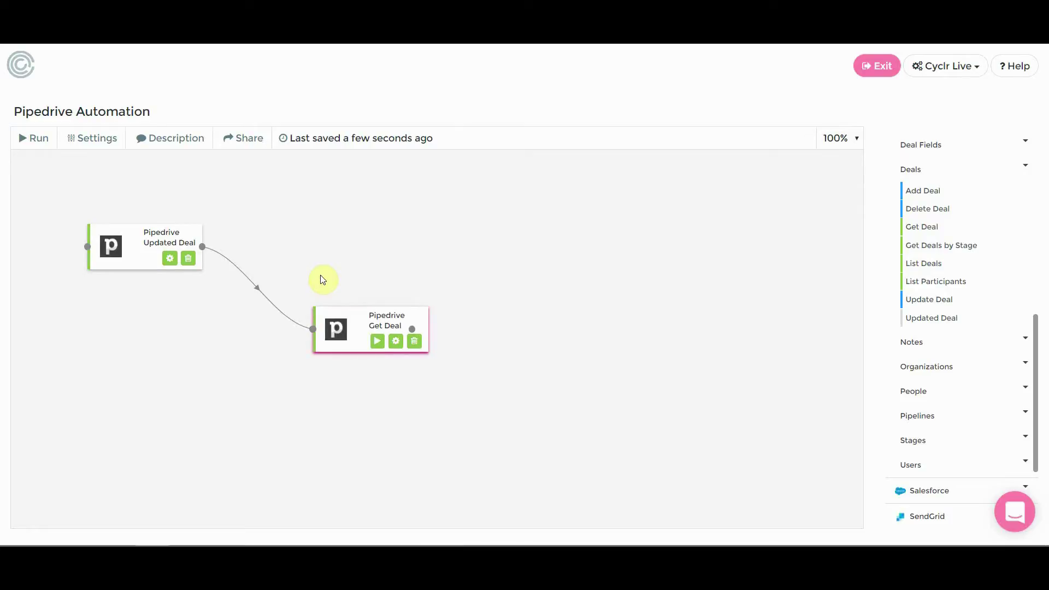
Step: Add a Decision logic step to the canvas and connect Get Deal's output to it
scroll(966, 336, "up", 10)
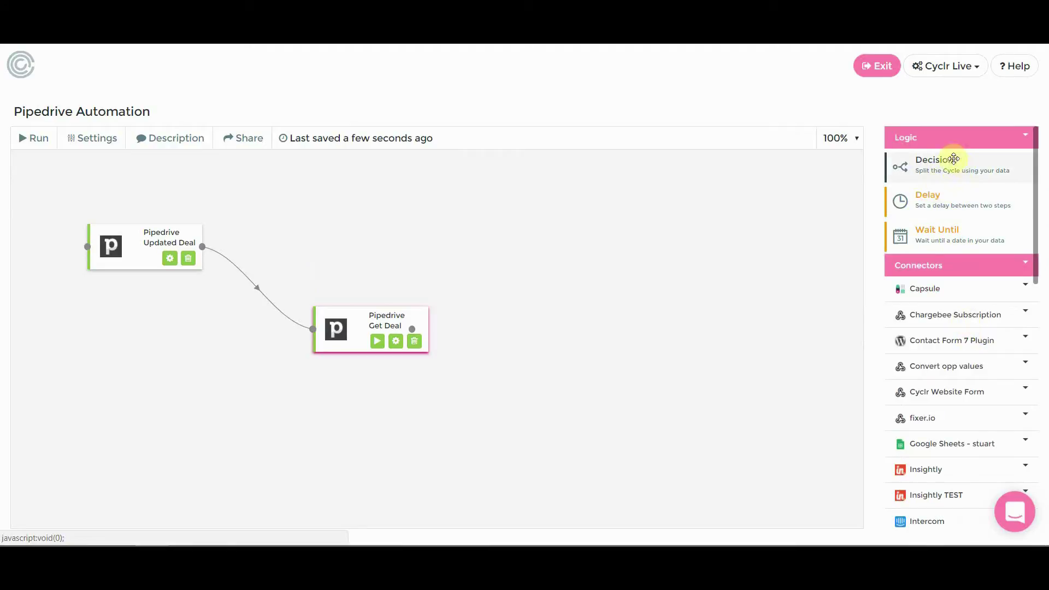
left_click_drag(950, 174, 596, 256)
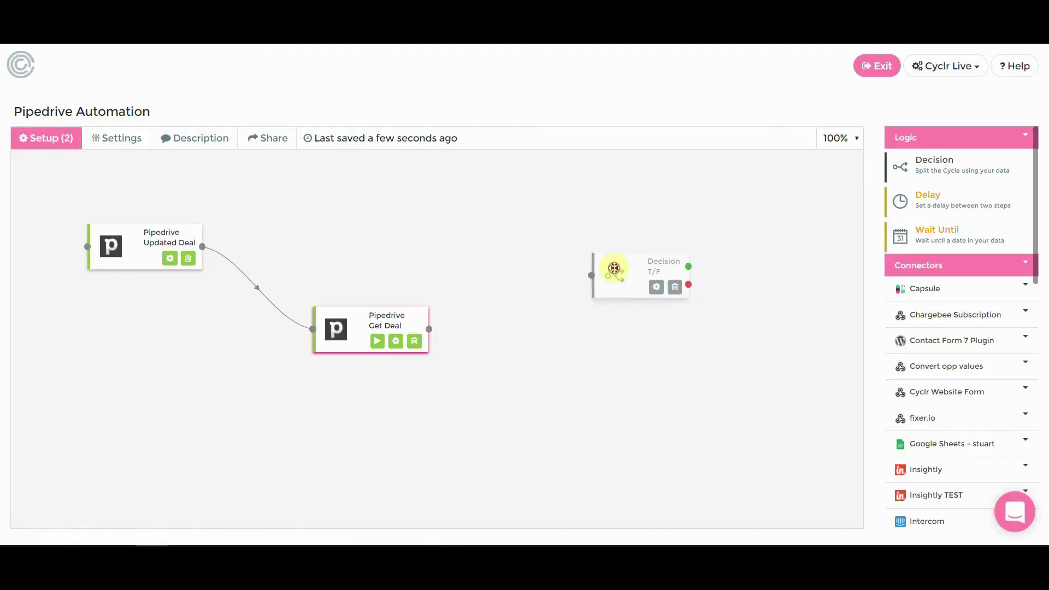
left_click_drag(389, 329, 553, 277)
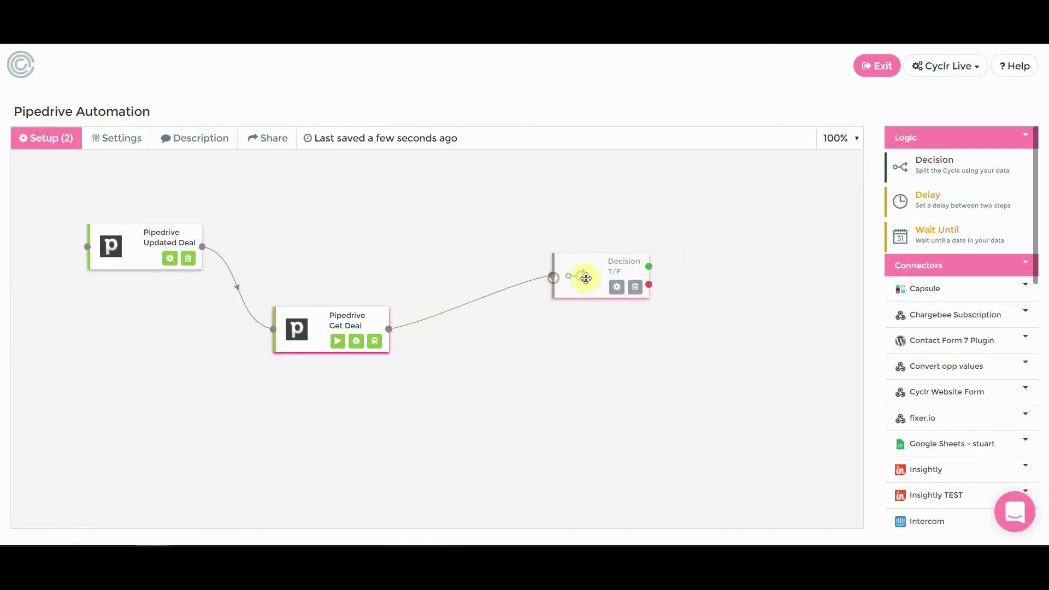
Step: Configure the Decision step with source step Updated Deal, field Stage ID and condition Equals
left_click(617, 288)
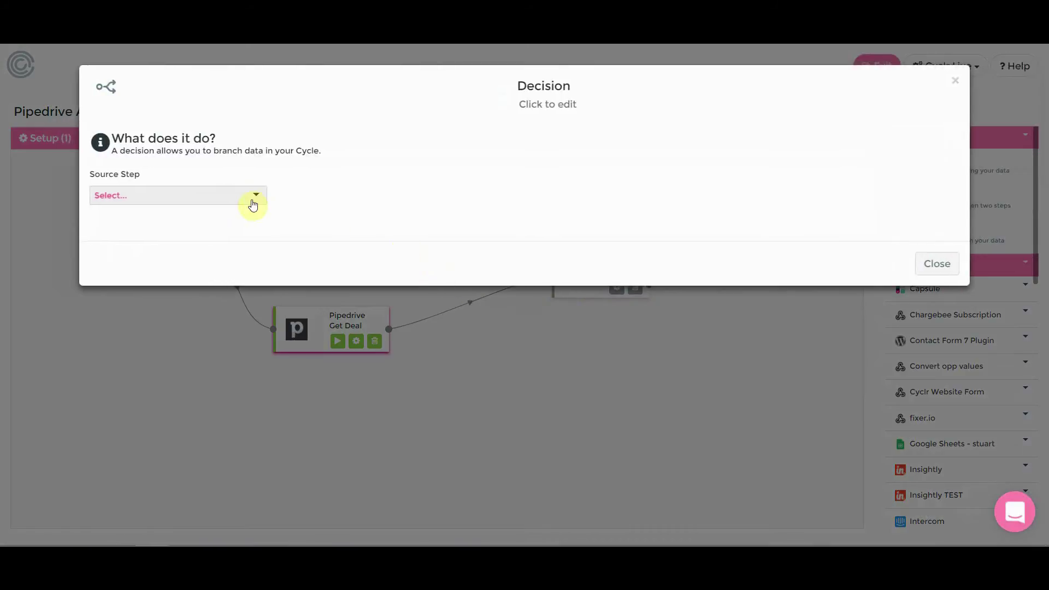
left_click(250, 202)
left_click(223, 233)
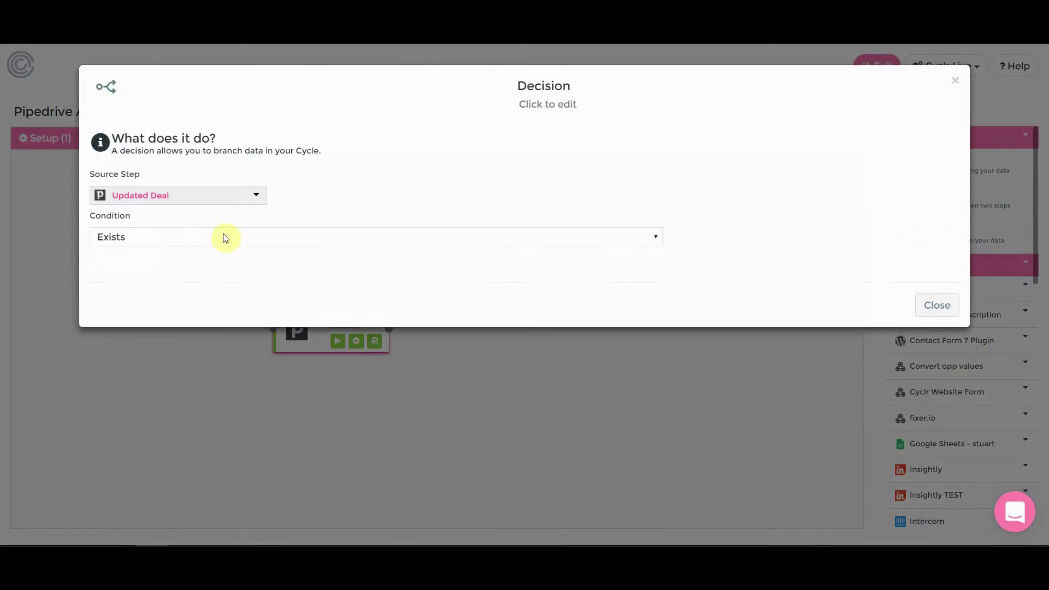
left_click(406, 196)
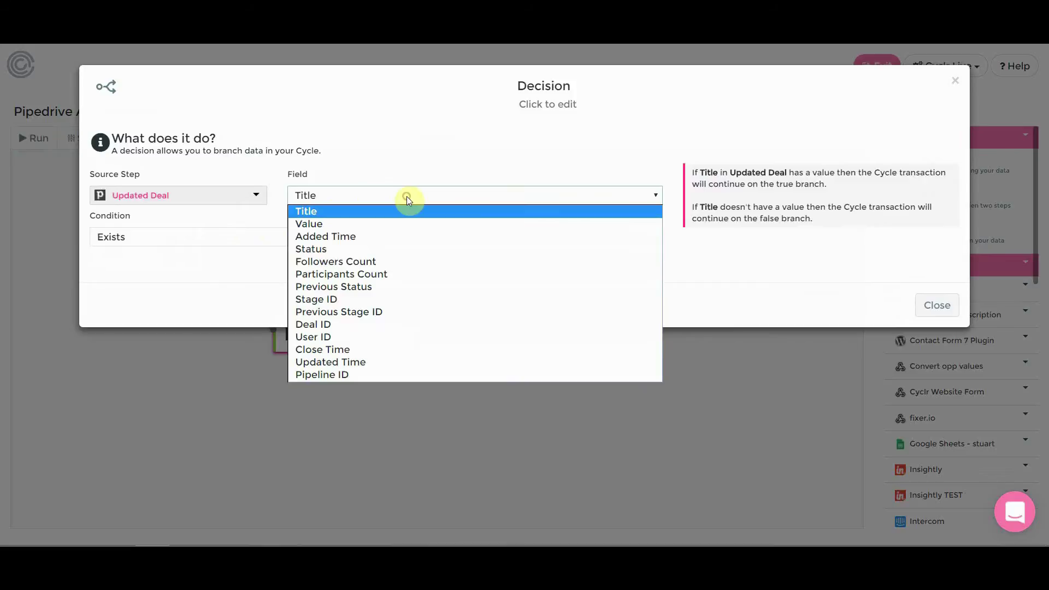
left_click(384, 299)
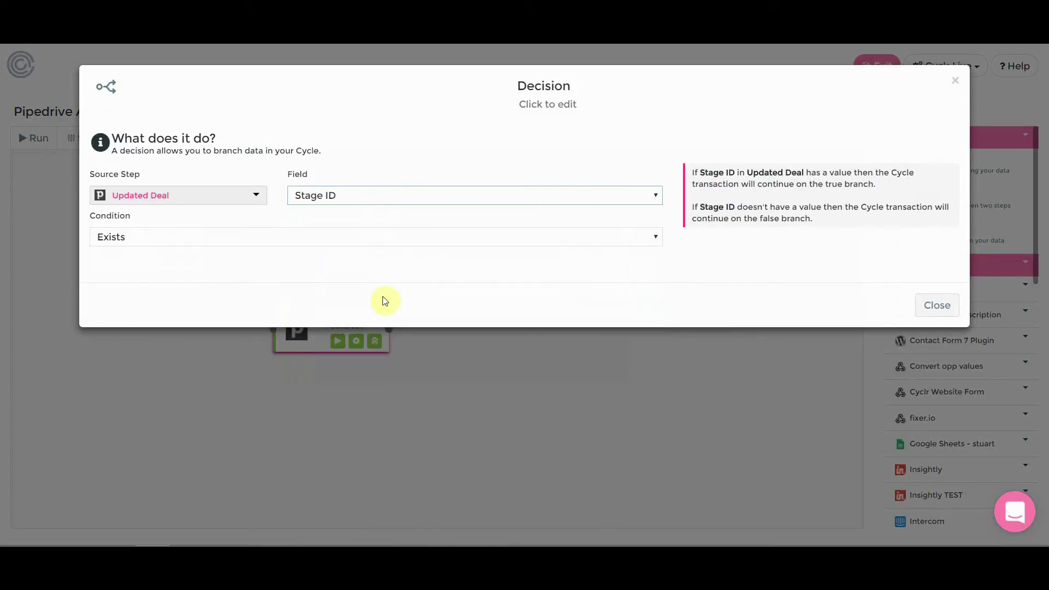
left_click(344, 242)
left_click(329, 276)
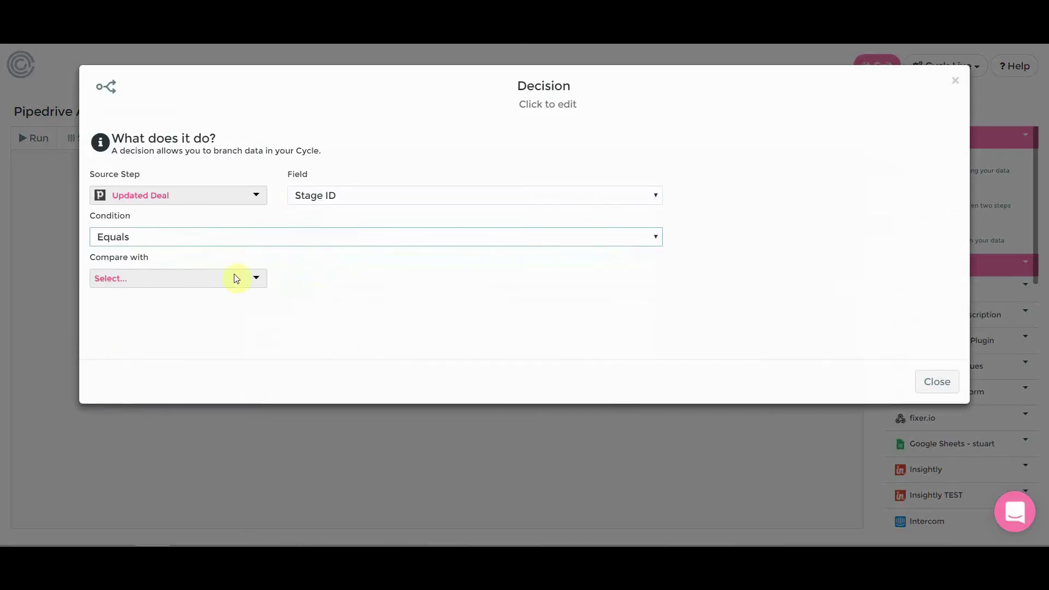
Step: Set the Decision's comparison to a Lookup of the stage Profile Construction (68) and close its setup
left_click(211, 279)
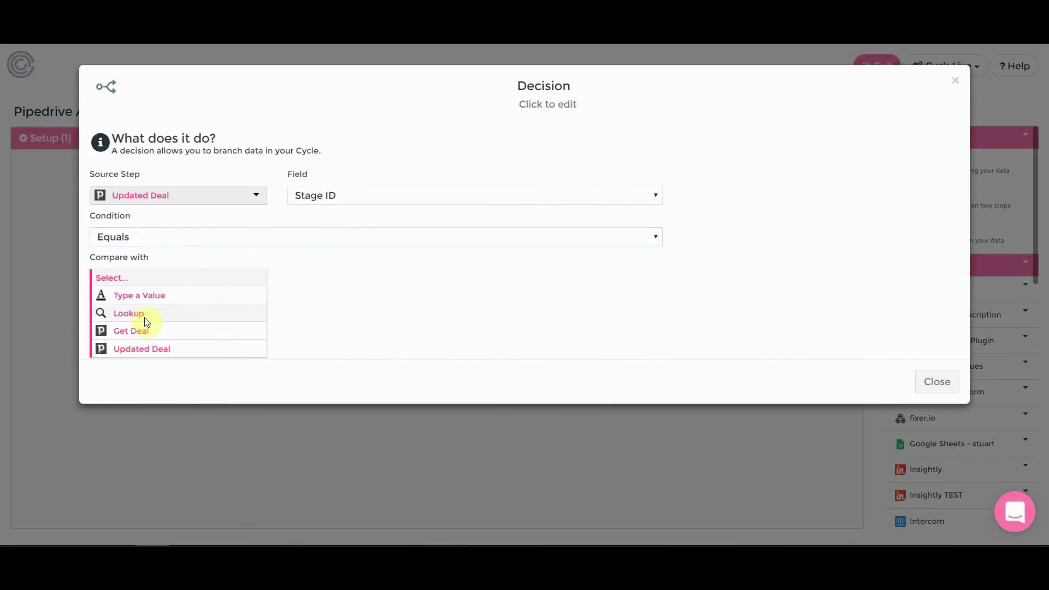
left_click(183, 320)
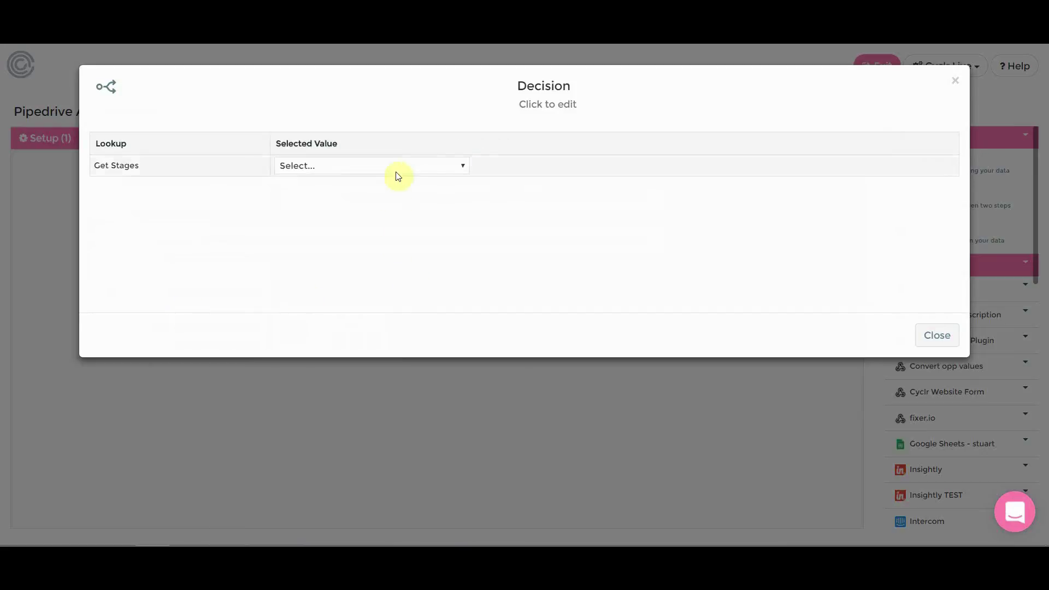
left_click(406, 167)
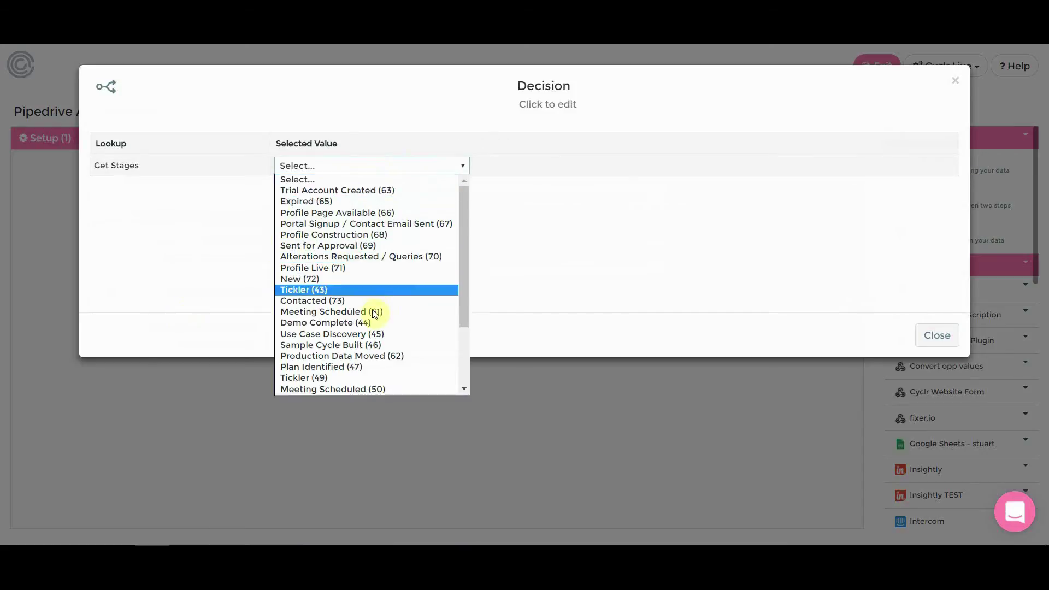
left_click(375, 233)
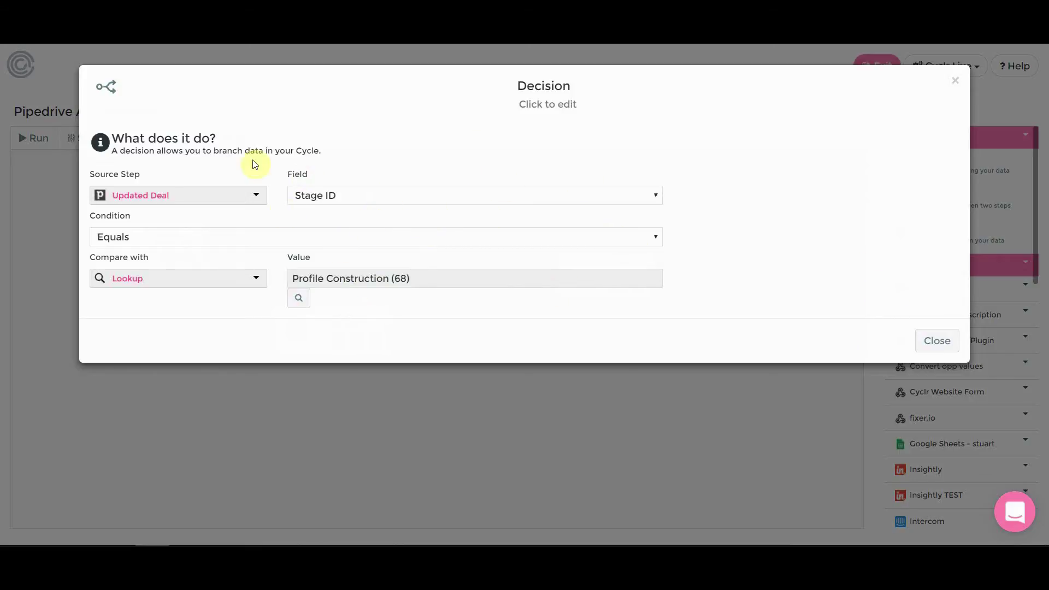
left_click(936, 344)
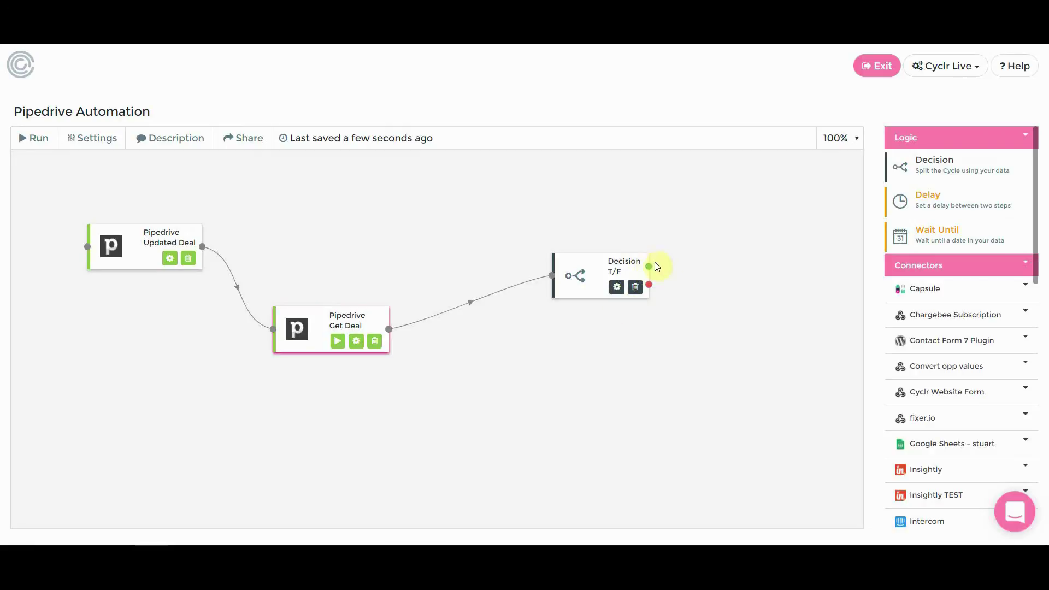
Step: Add a Pipedrive Update Deal step and connect the Decision's true branch to it
scroll(997, 378, "down", 10)
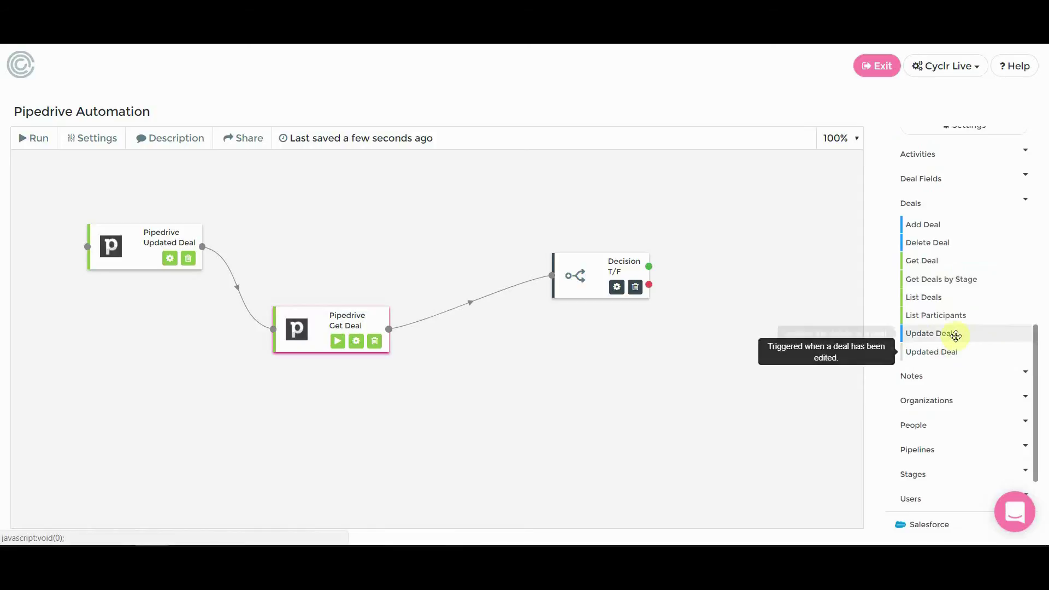
left_click_drag(954, 333, 791, 208)
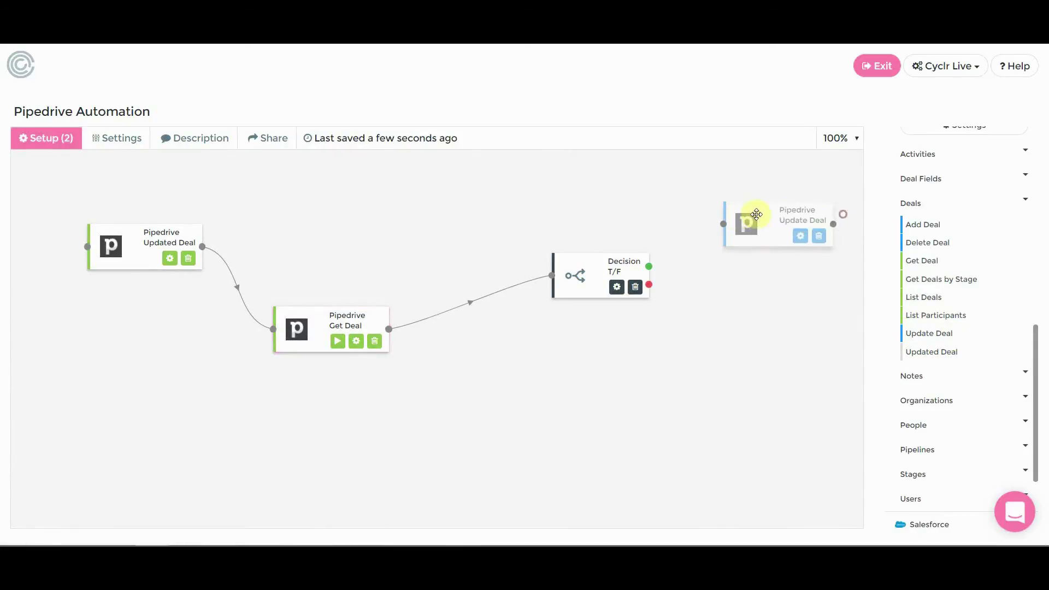
left_click_drag(649, 268, 697, 228)
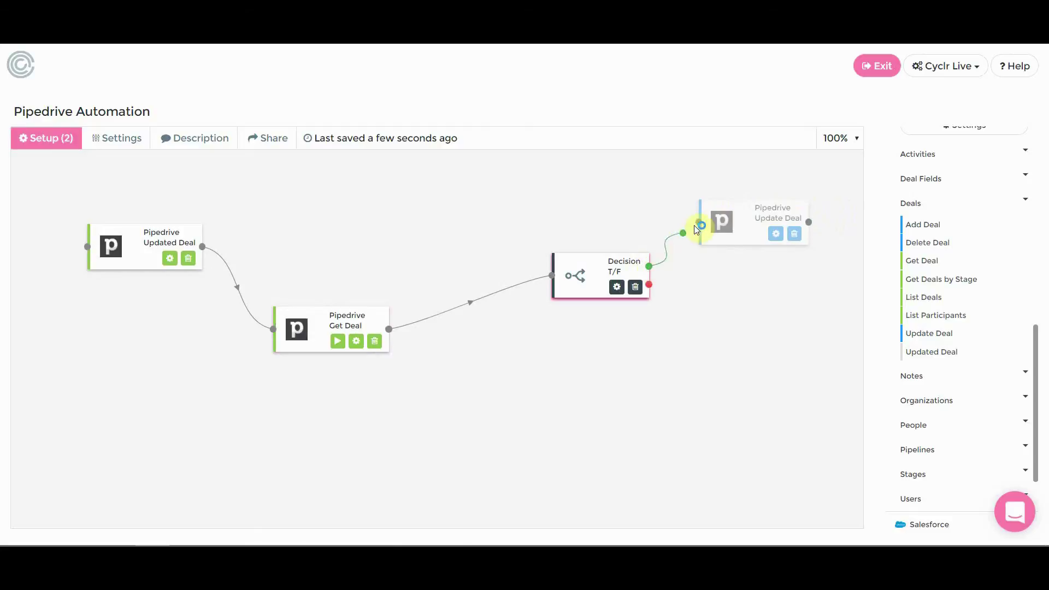
Step: In the Update Deal step's setup, map the required dealID field to Updated Deal's Deal ID
left_click(776, 235)
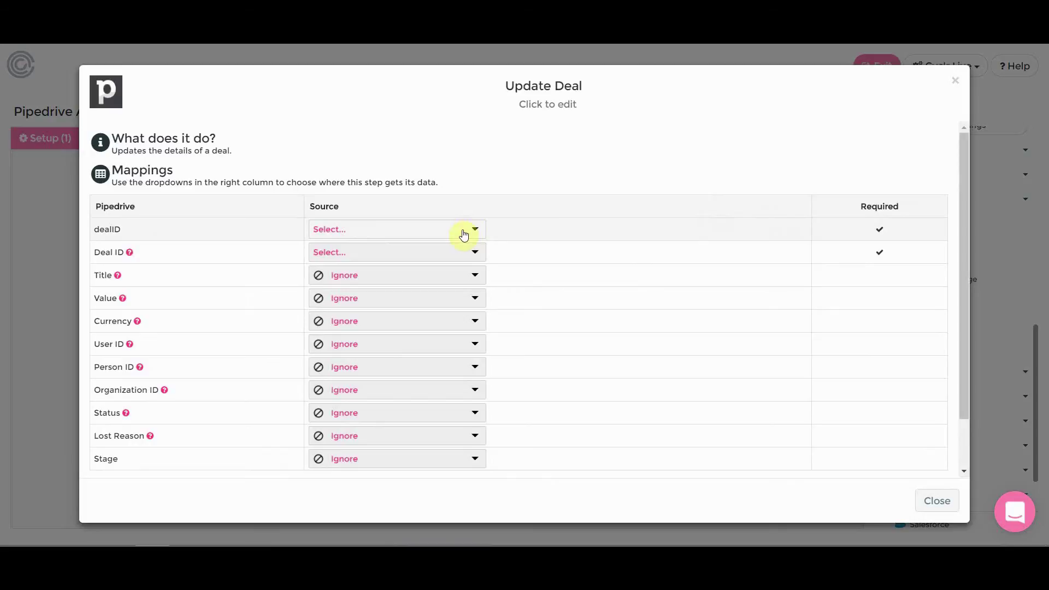
left_click(463, 234)
left_click(422, 282)
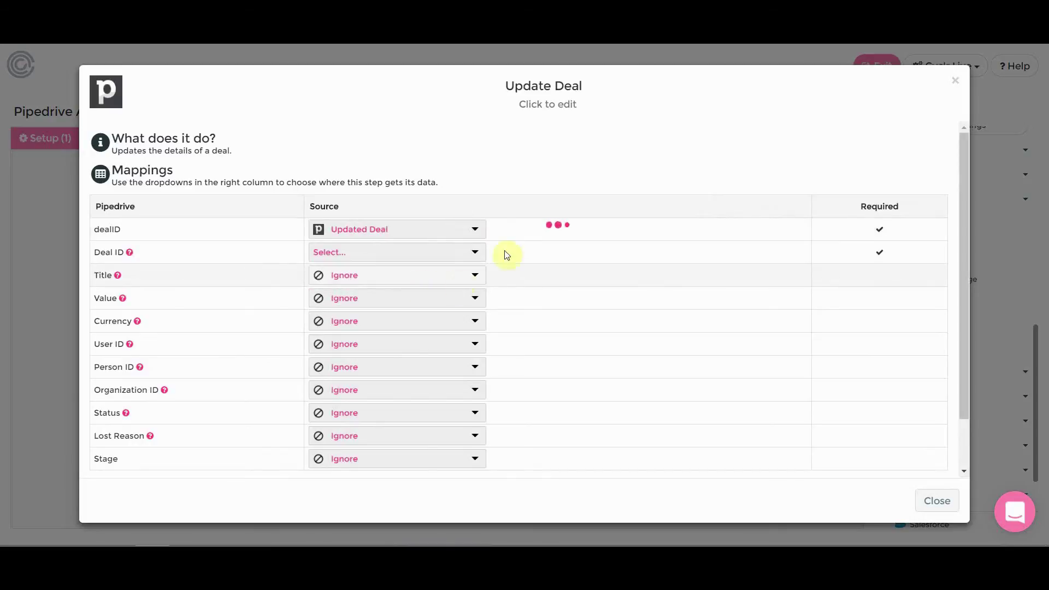
left_click(566, 236)
left_click(540, 343)
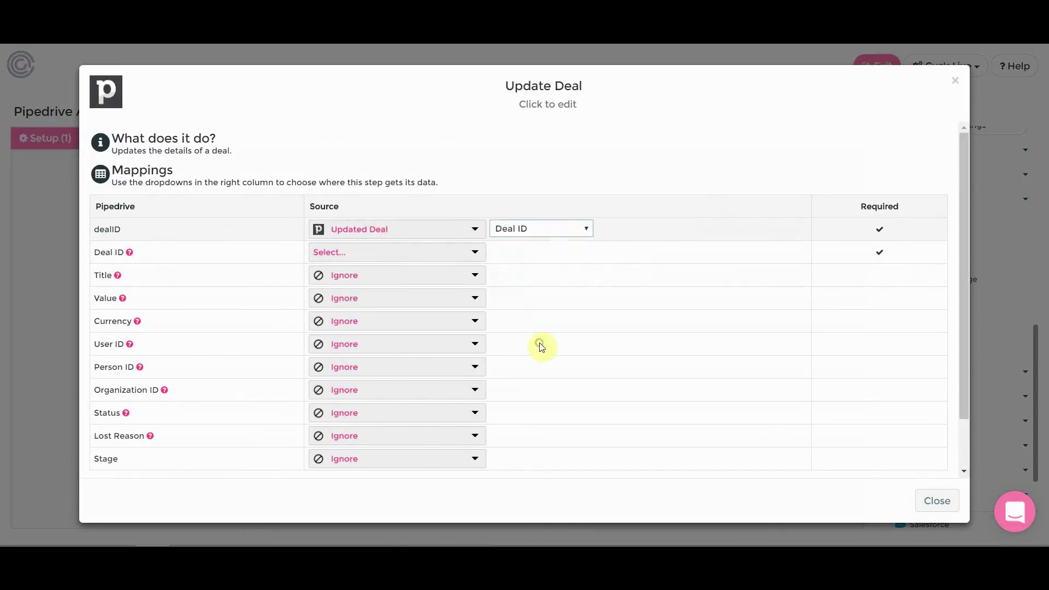
Step: Map the second required field, Deal ID, of the Update Deal step to Updated Deal's Deal ID
left_click(435, 251)
left_click(450, 323)
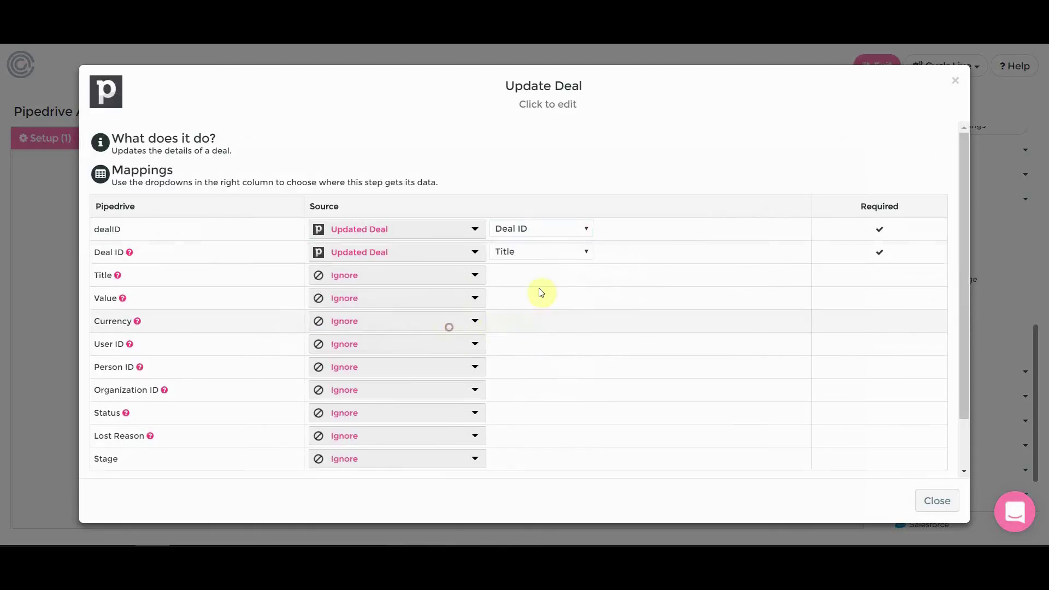
left_click(563, 260)
left_click(530, 362)
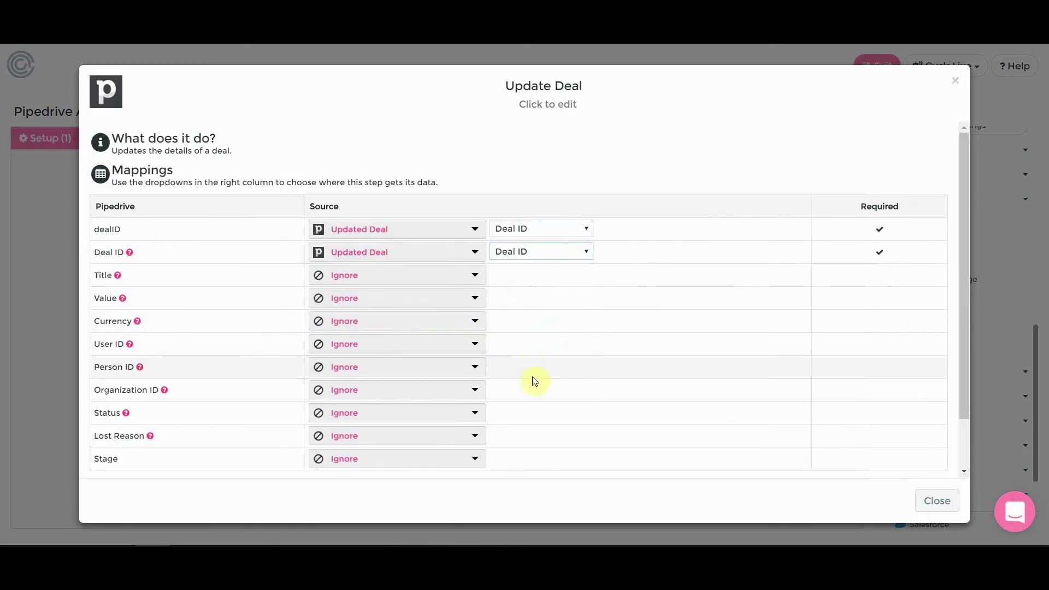
Step: Map the Update Deal step's Stage to a Lookup of the stage Meeting Scheduled (61) and close its setup
scroll(537, 381, "down", 2)
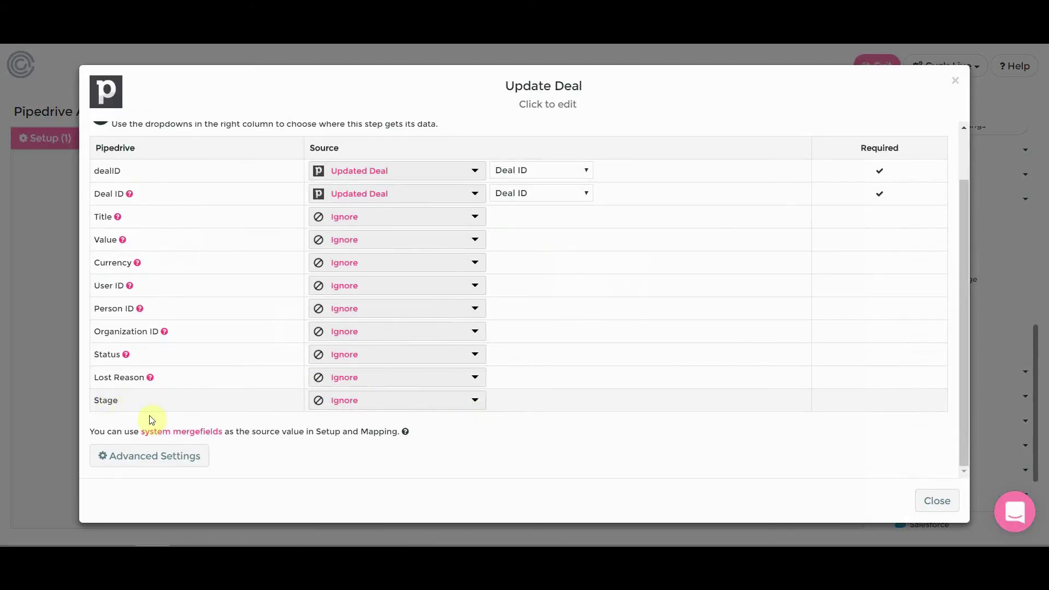
left_click(358, 402)
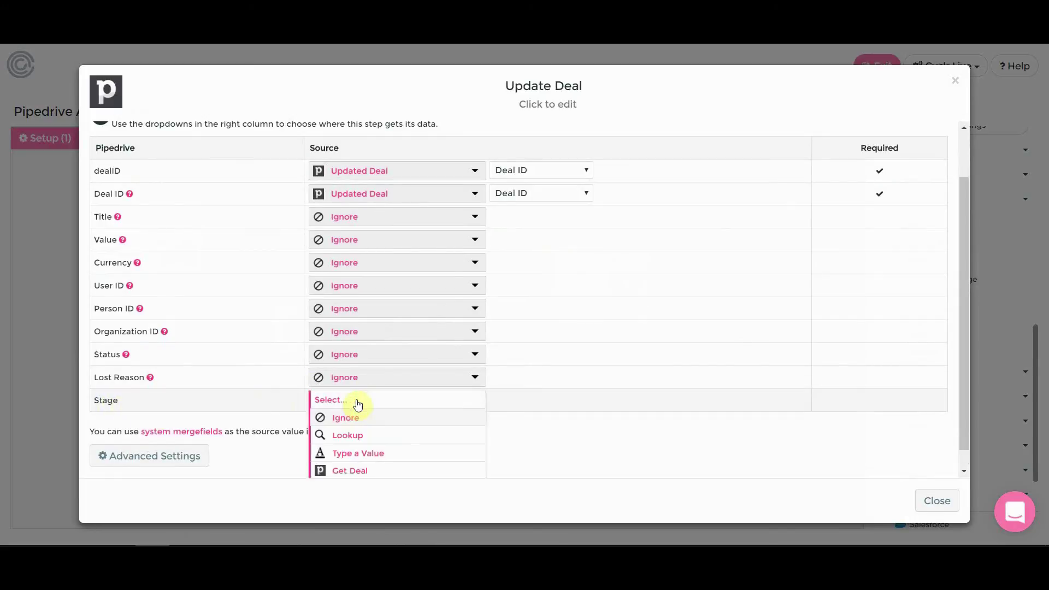
left_click(381, 440)
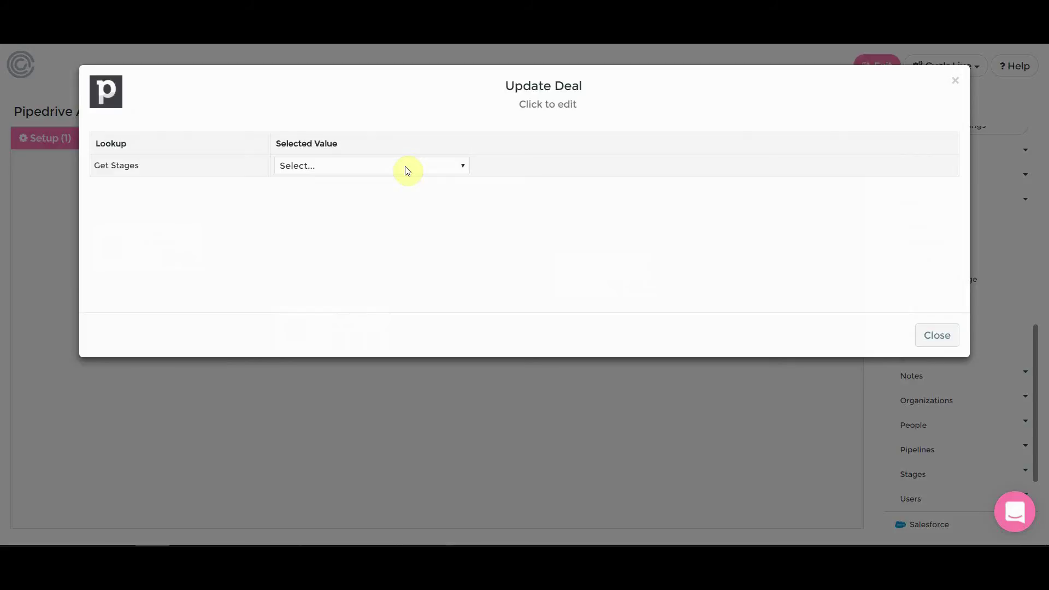
left_click(408, 171)
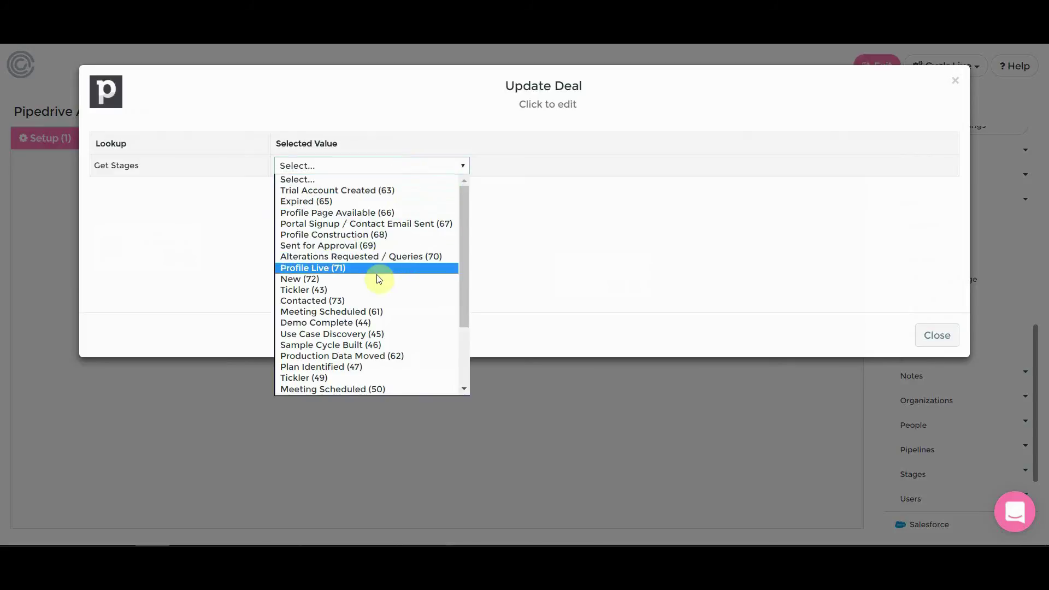
left_click(366, 313)
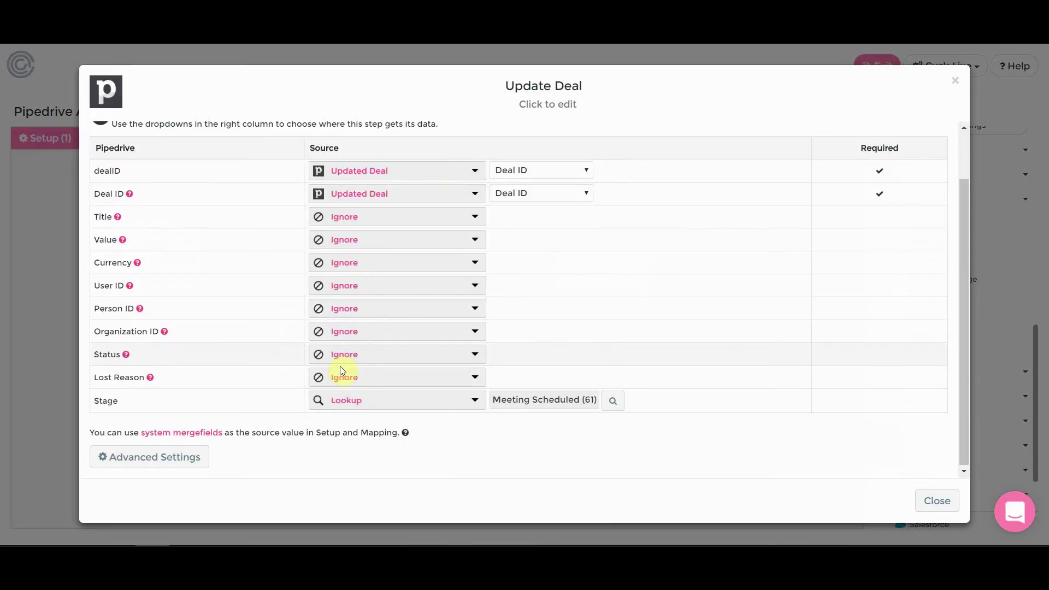
left_click(937, 499)
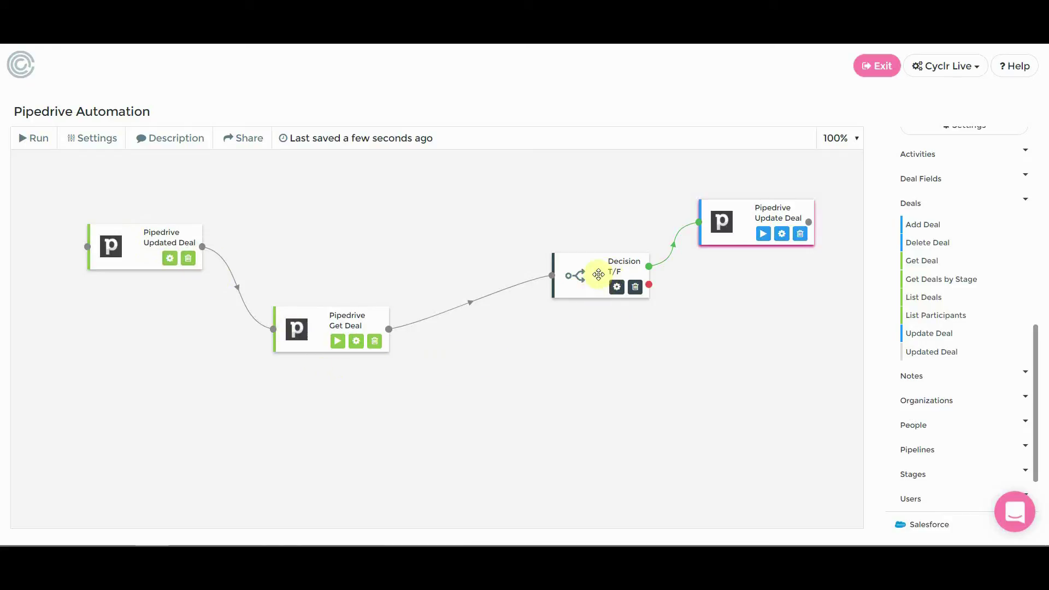
Step: Review the Decision step's source, condition and comparison value, and close its setup
left_click(617, 288)
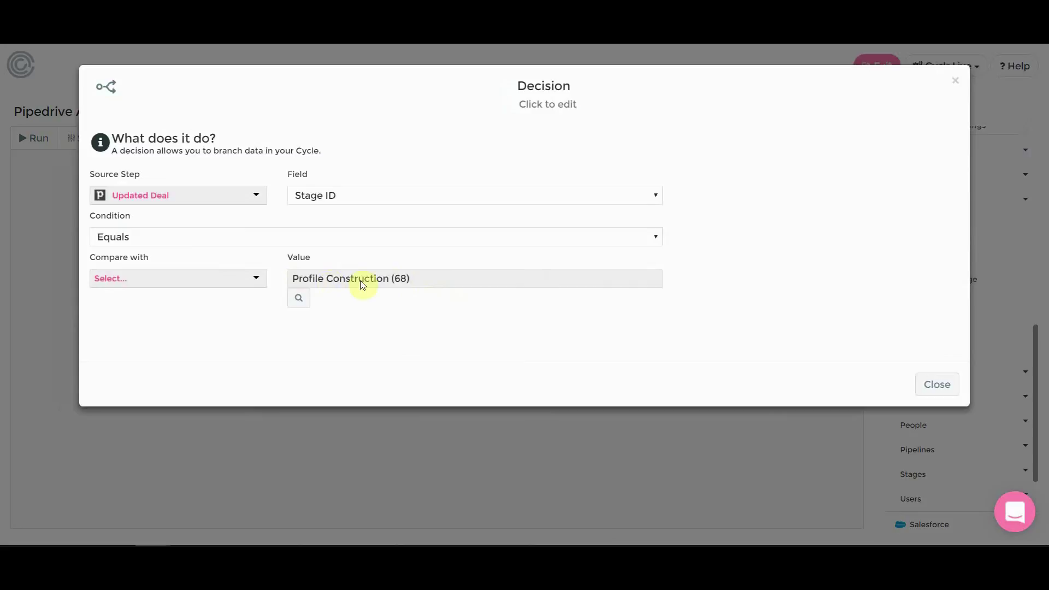
left_click(938, 385)
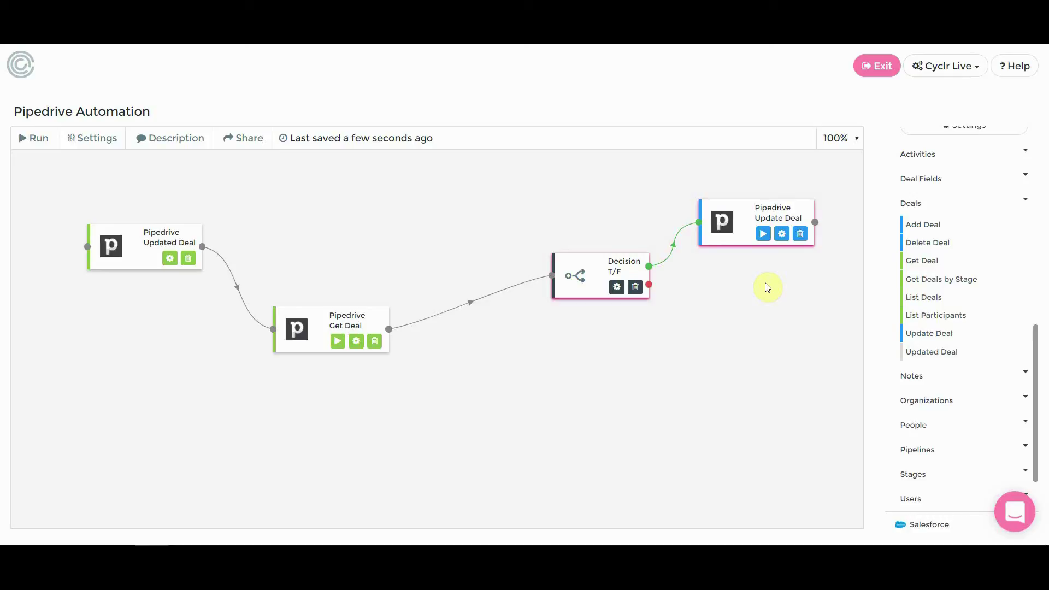
Step: Show the available Pipedrive Activities actions
left_click(935, 162)
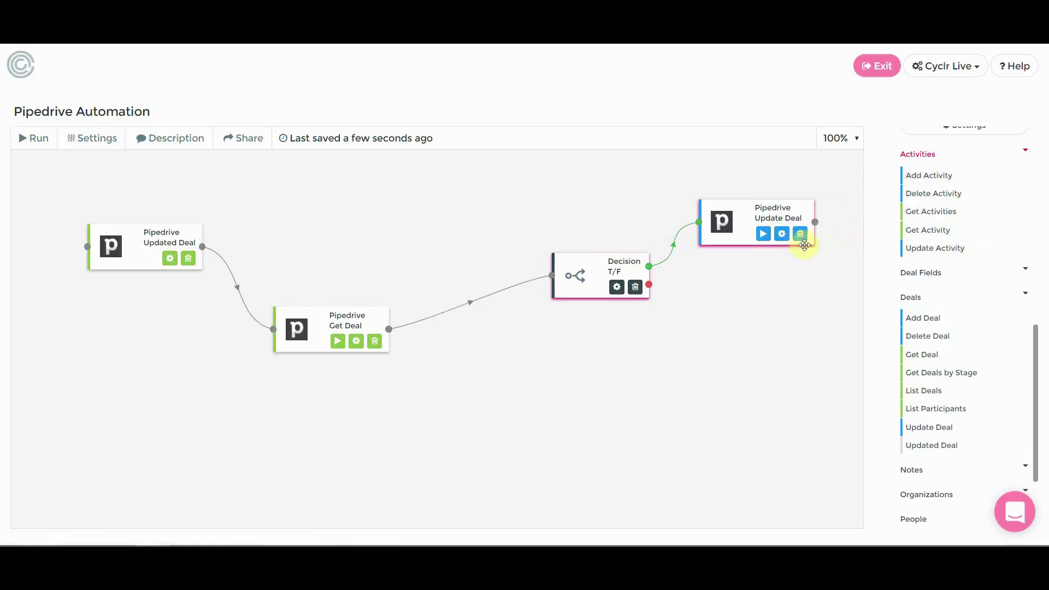